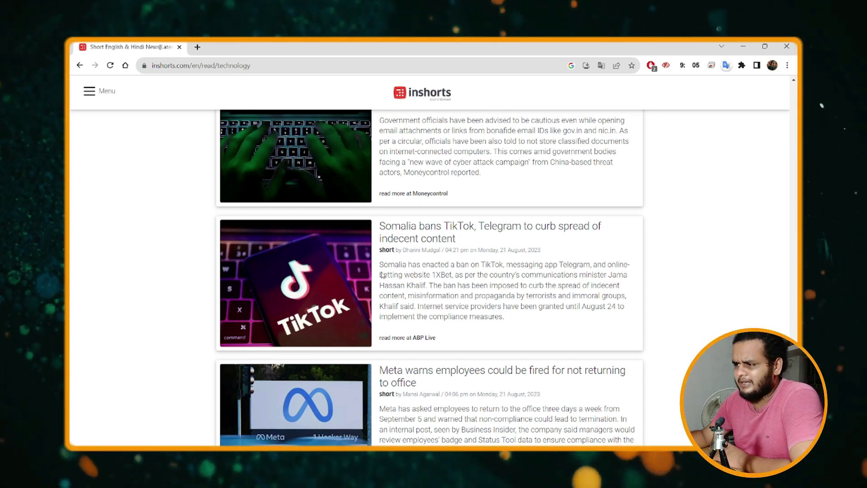
# Inspect the Somalia TikTok and Telegram ban article and copy its full body text from the page's HTML
pyautogui.rightClick(420, 267)
pyautogui.click(435, 261)
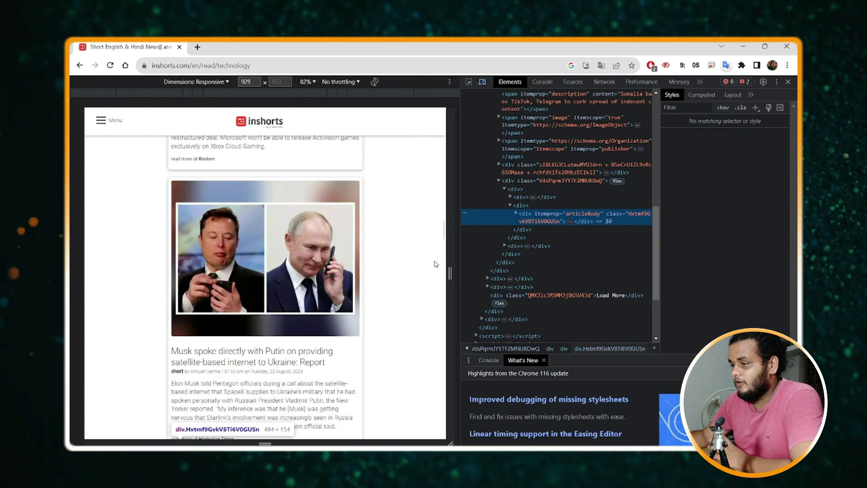
pyautogui.click(515, 214)
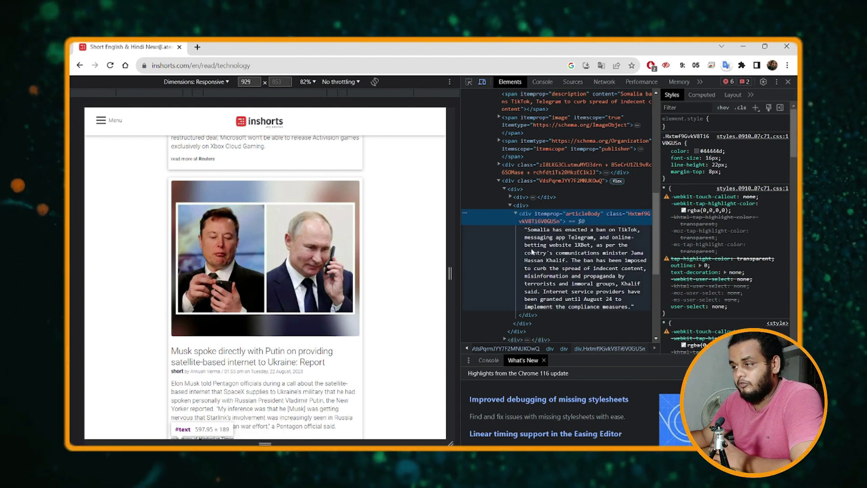
pyautogui.scroll(-15, 393, 287)
pyautogui.scroll(-20, 273, 307)
pyautogui.scroll(-6, 273, 307)
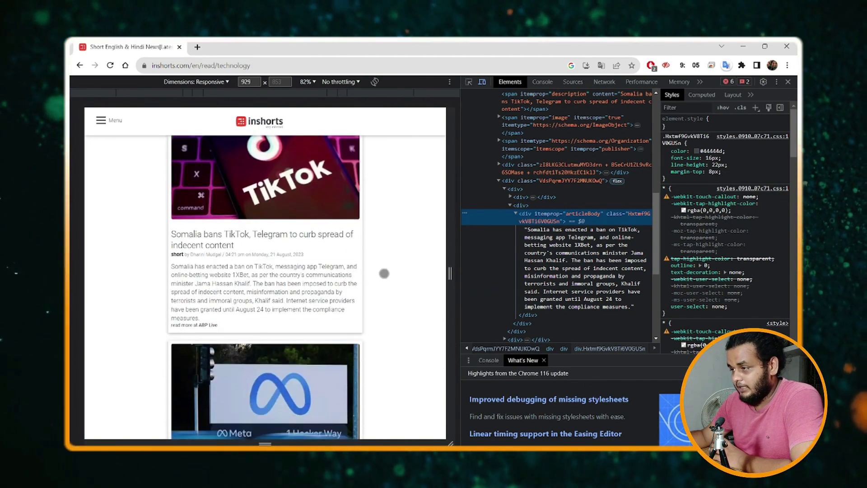
pyautogui.click(594, 268)
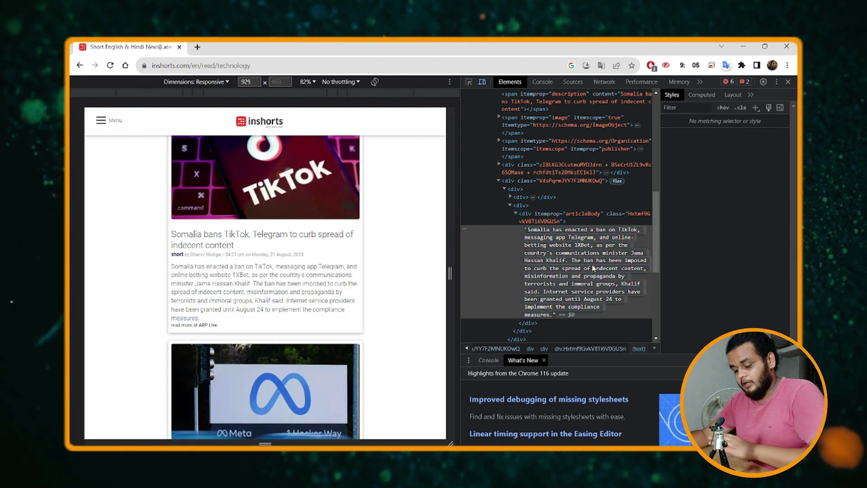
pyautogui.hotkey('ctrl', 'x')
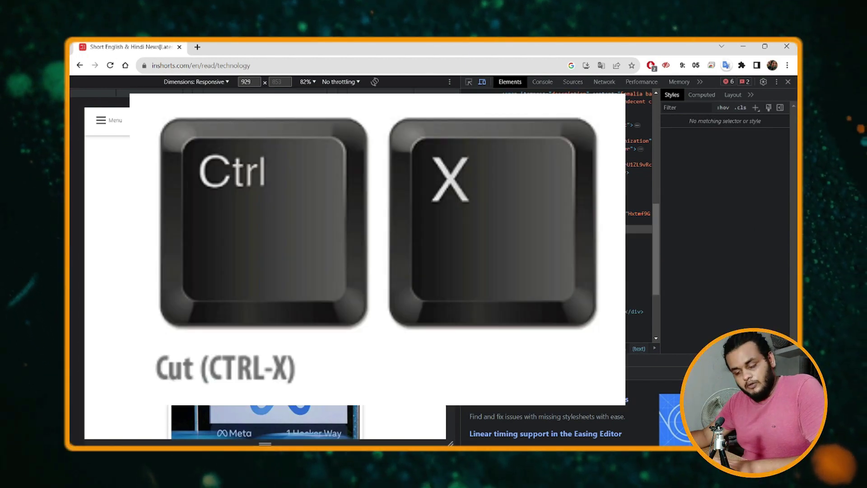
pyautogui.hotkey('ctrl', 'c')
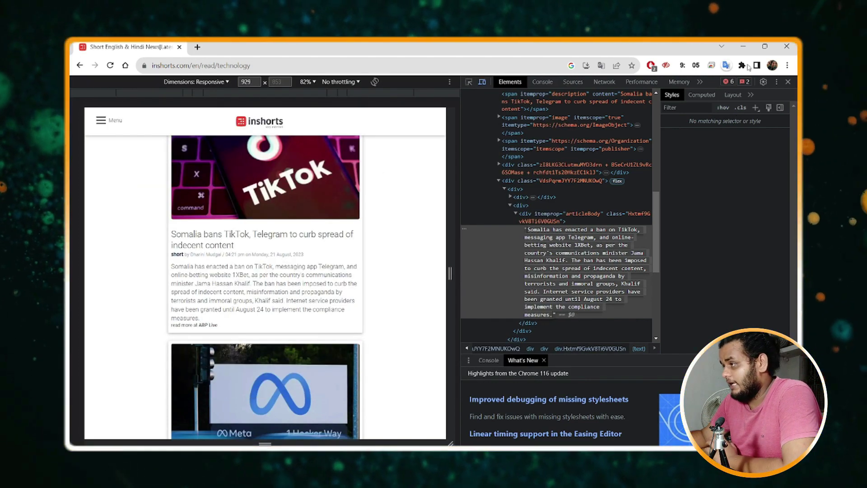
# Minimize the browser and connect PaladinVPN to the USA - Denver server, then minimize the VPN window
pyautogui.click(744, 46)
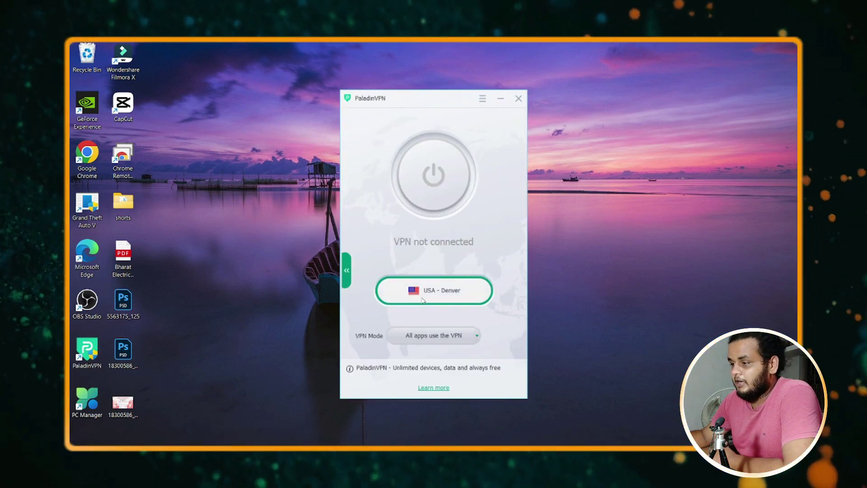
pyautogui.click(431, 189)
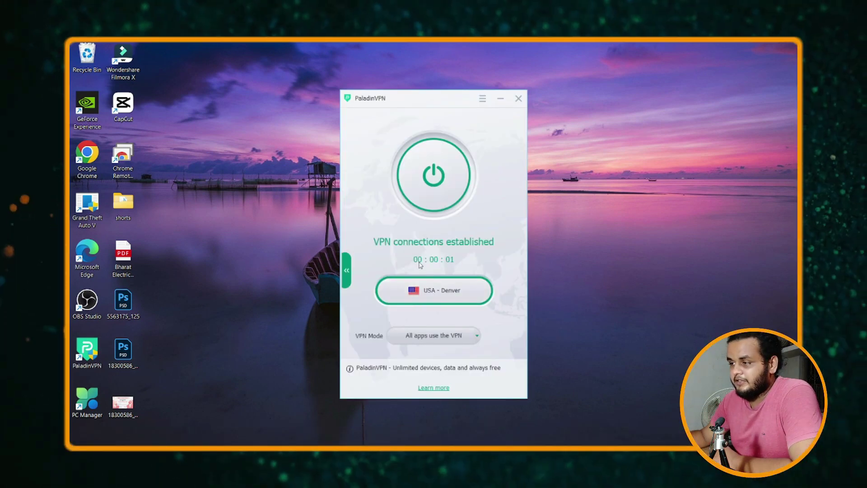
pyautogui.click(500, 98)
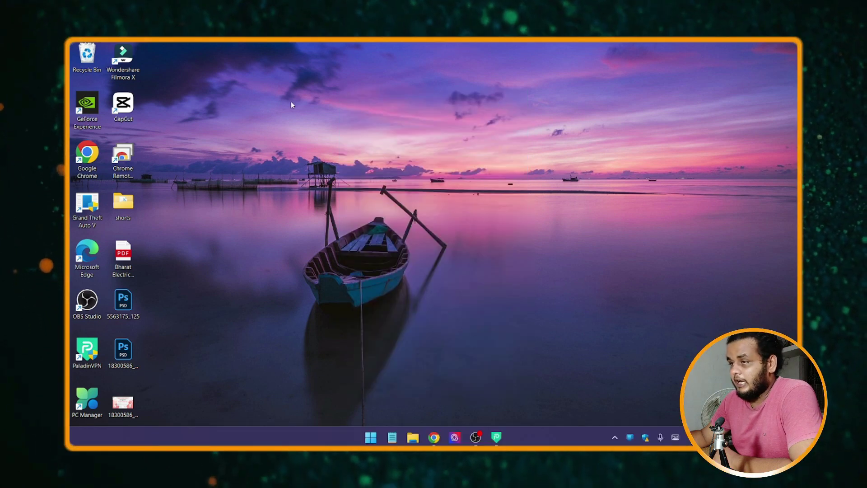
# Open CapCut, start a Script to video project and paste the copied article text as the script
pyautogui.doubleClick(130, 109)
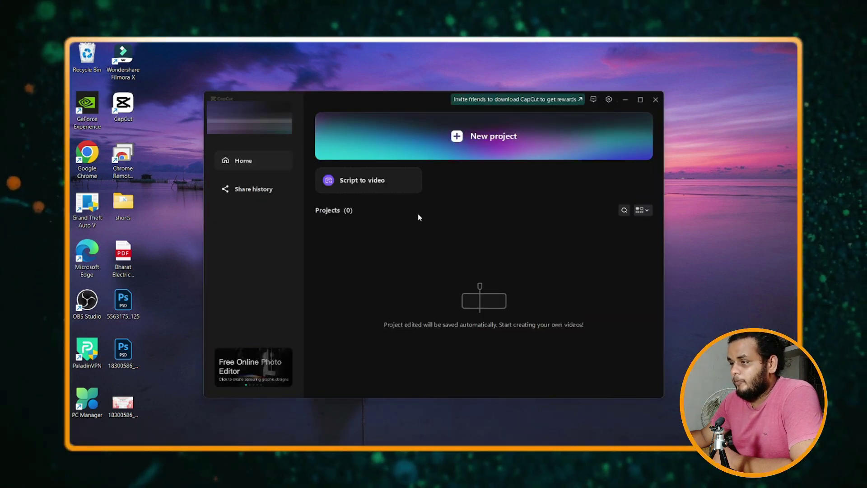
pyautogui.click(342, 188)
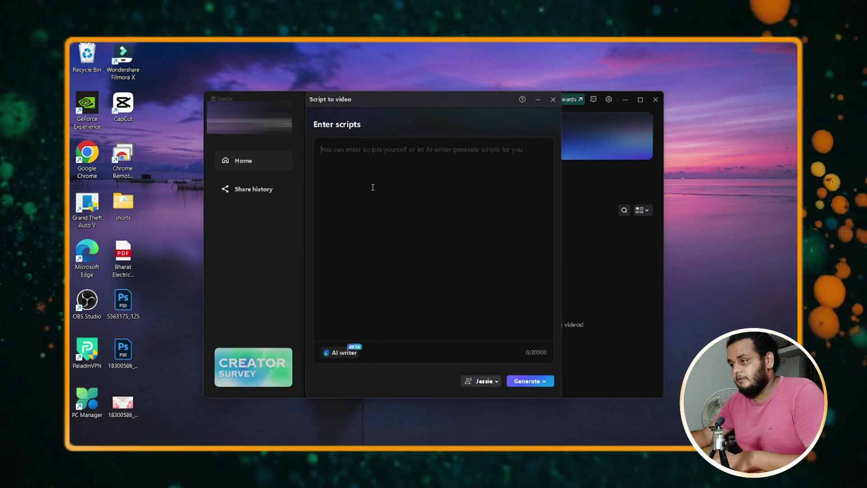
pyautogui.hotkey('ctrl', 'v')
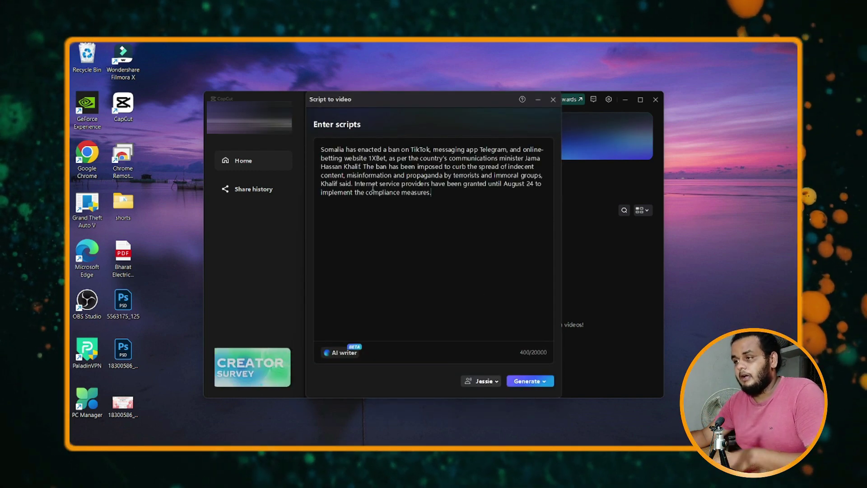
# Keep the Jessie voice and generate the video with Smart generation
pyautogui.click(496, 381)
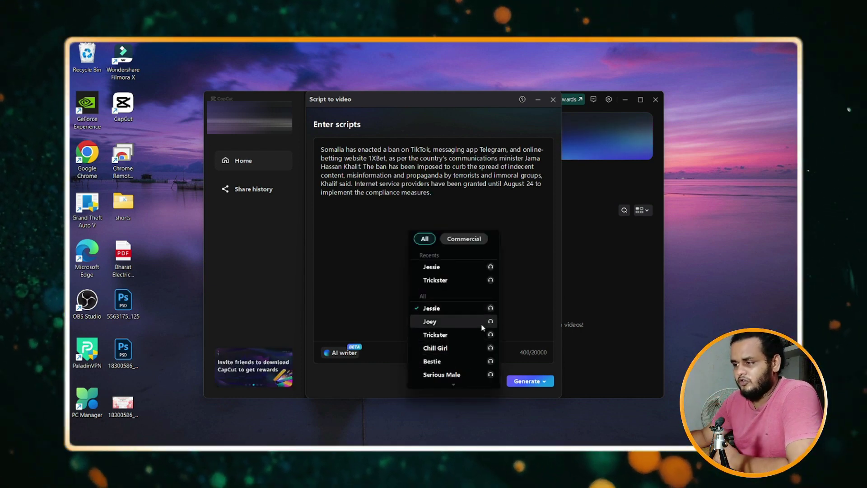
pyautogui.click(525, 381)
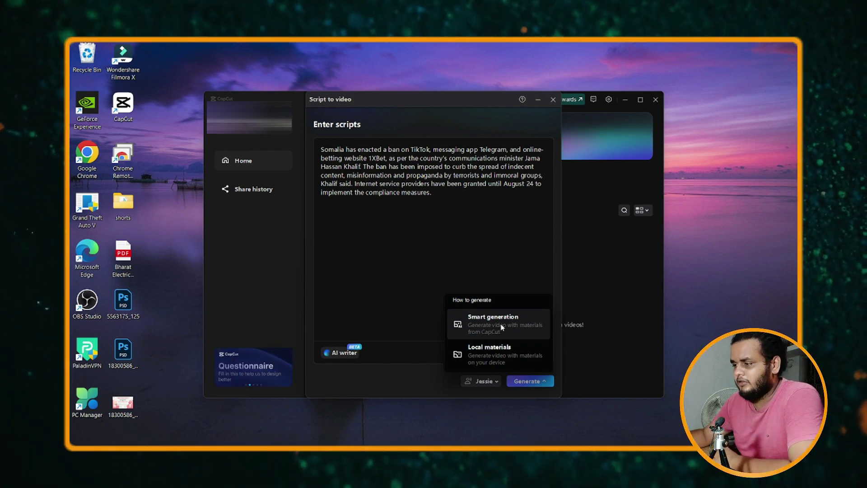
pyautogui.click(502, 327)
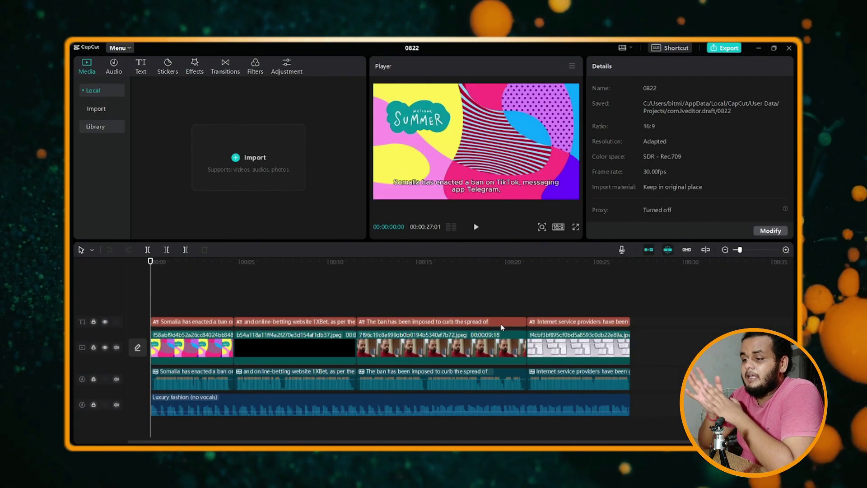
# Delete the "Luxury fashion (no vocals)" background music and all generated image clips from the timeline
pyautogui.click(192, 320)
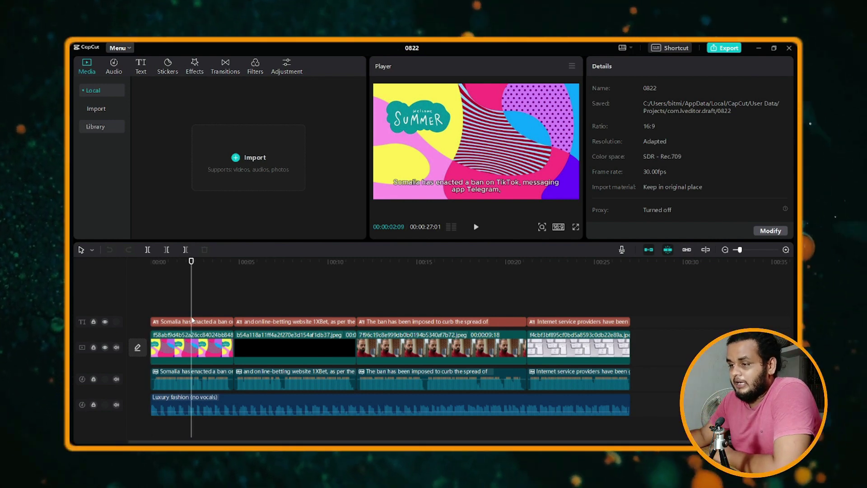
pyautogui.click(192, 322)
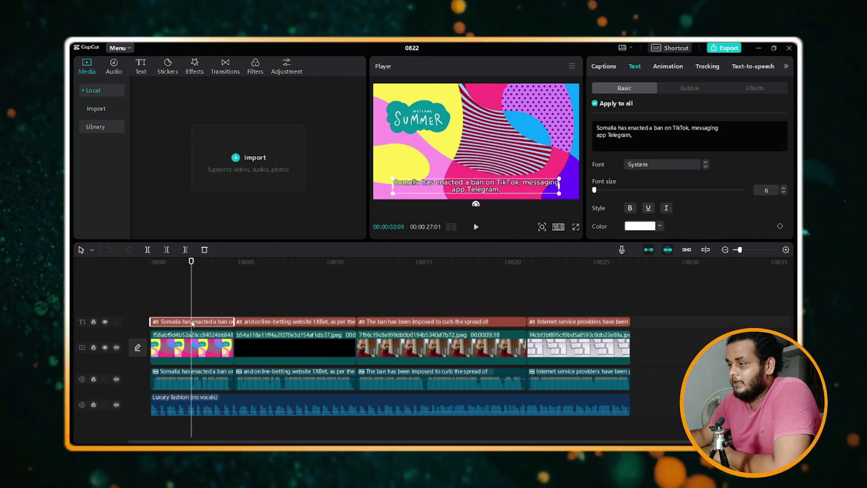
pyautogui.click(188, 351)
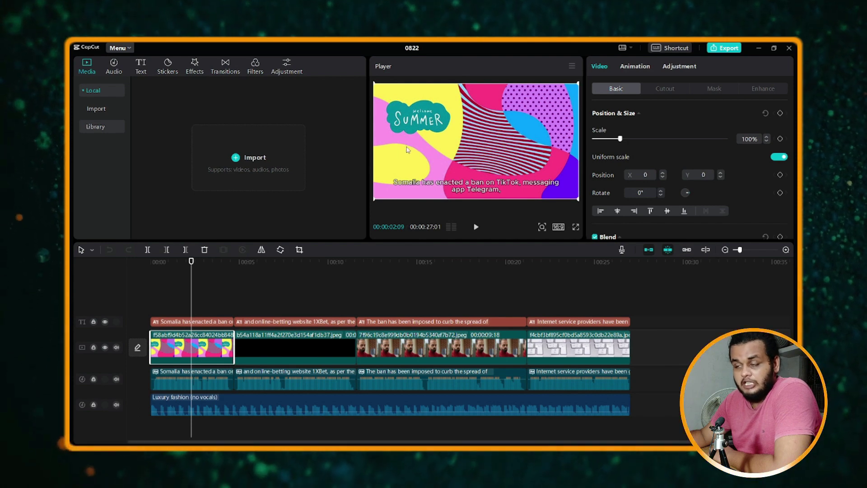
pyautogui.click(191, 380)
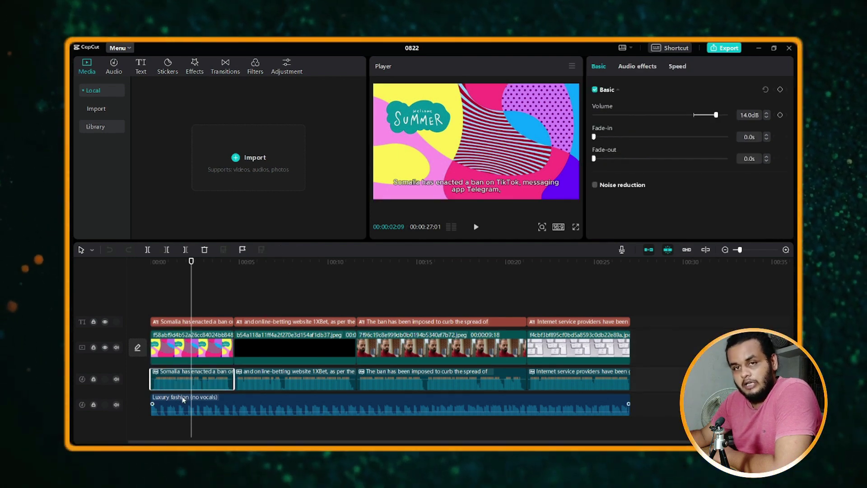
pyautogui.click(198, 408)
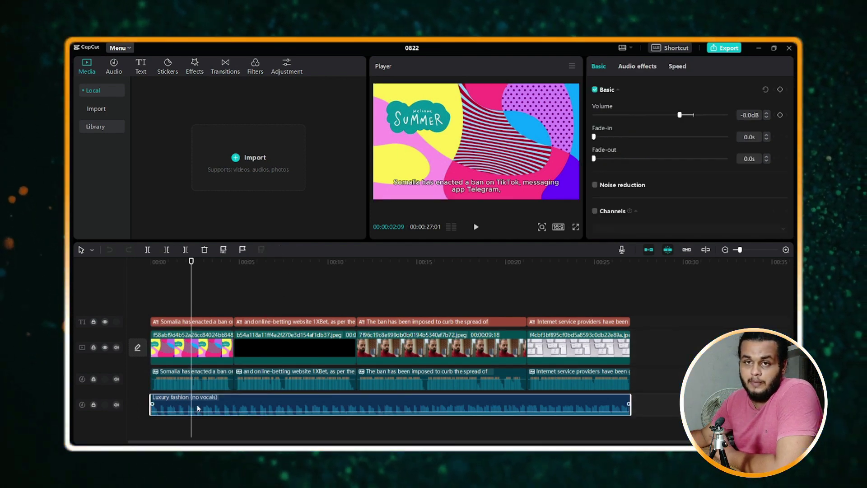
pyautogui.press('Delete')
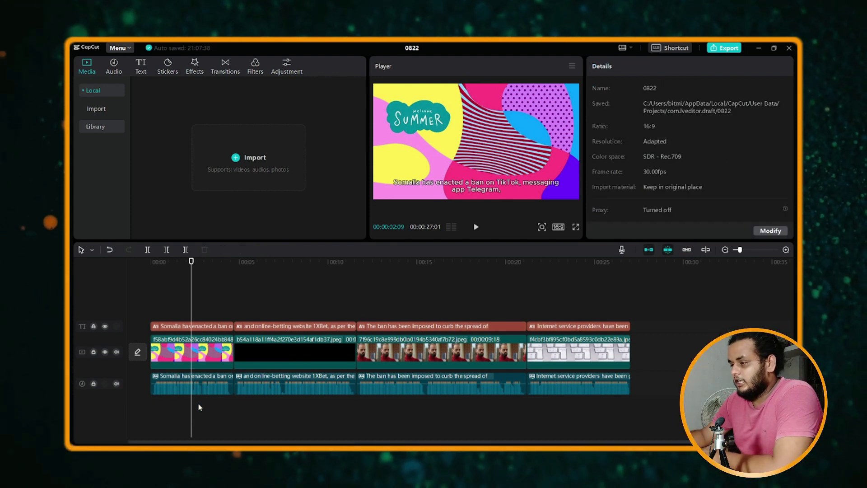
pyautogui.click(214, 357)
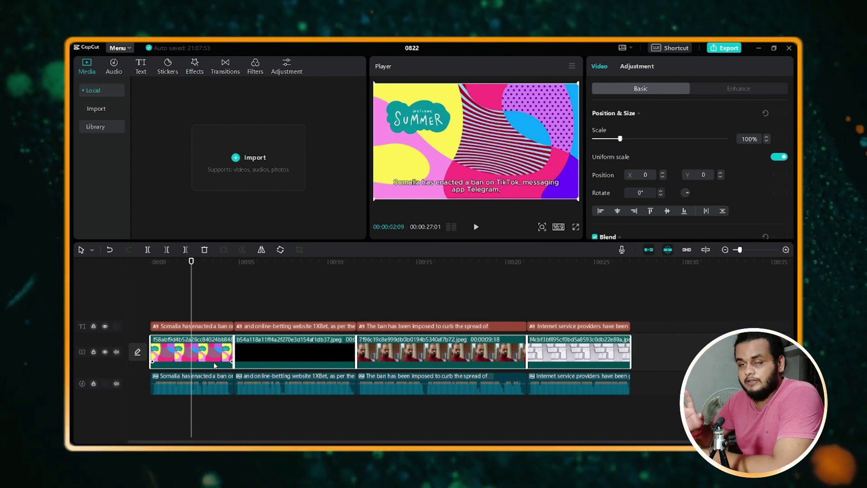
pyautogui.press('Delete')
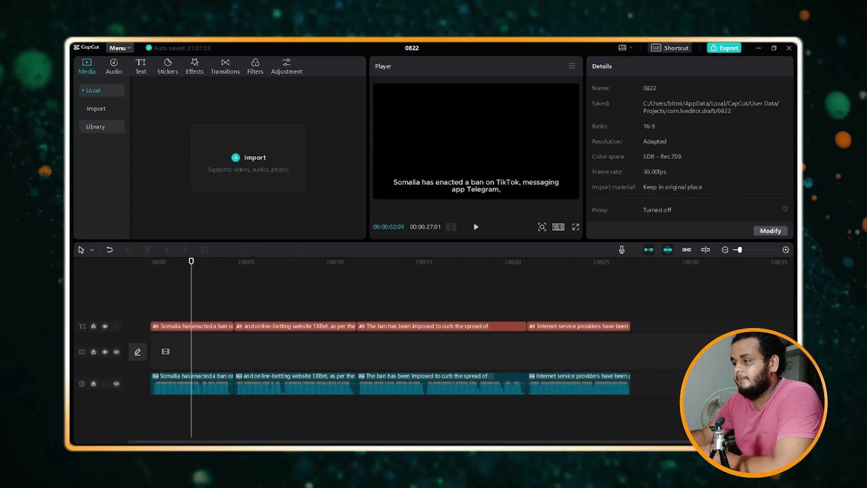
# Switch to Chrome and open a stock video website in a new tab
pyautogui.hotkey('alt', 'Tab')
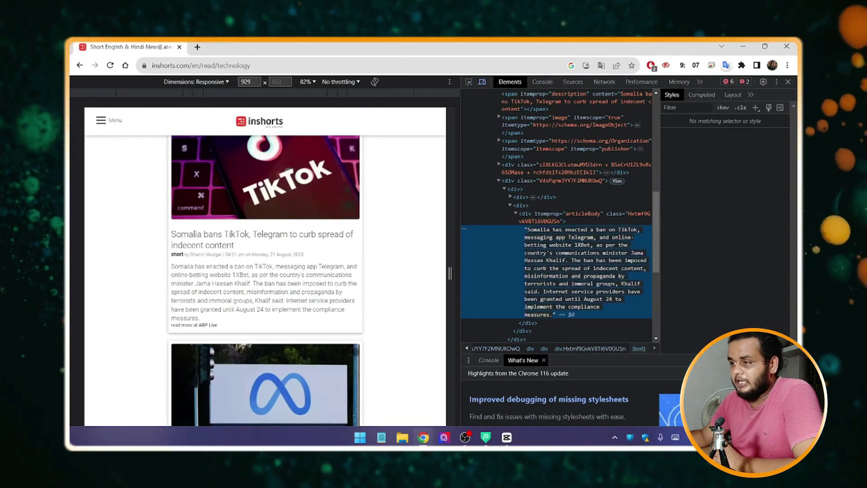
pyautogui.click(196, 46)
pyautogui.click(187, 63)
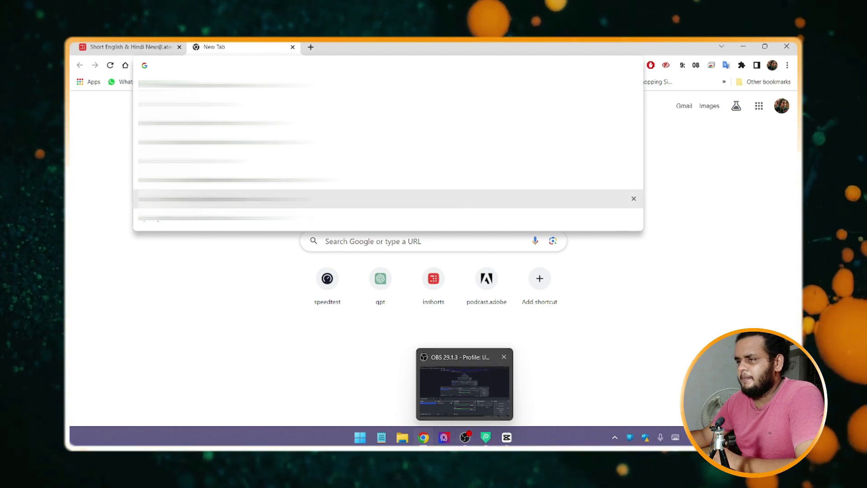
pyautogui.click(184, 104)
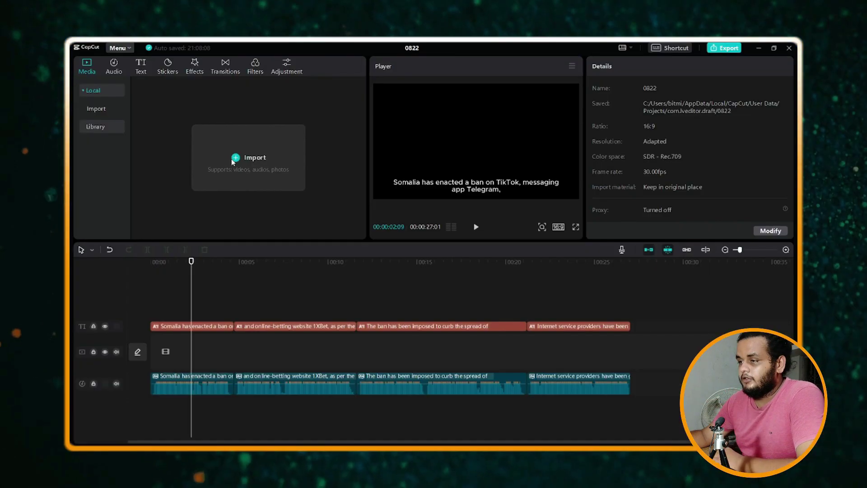
# Place the vertical Pexels clip on CapCut's main video track and trim its end to the voiceover's end at 00:00:27:01
pyautogui.moveTo(154, 134); pyautogui.dragTo(135, 354)
pyautogui.click(673, 271)
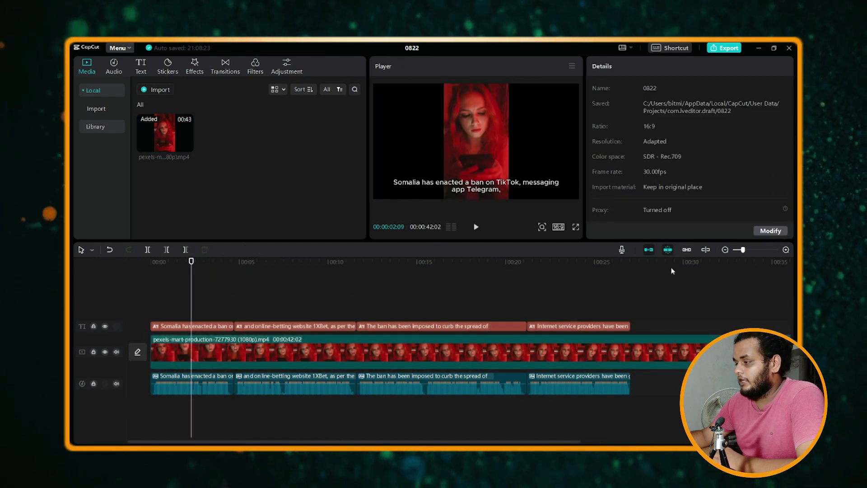
pyautogui.click(672, 293)
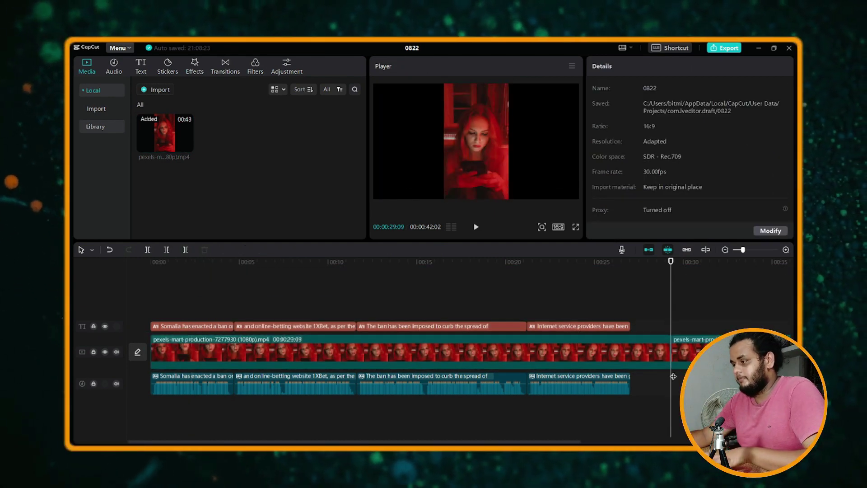
pyautogui.click(678, 353)
pyautogui.press('Delete')
# Set the project's aspect ratio to 9:16
pyautogui.click(511, 357)
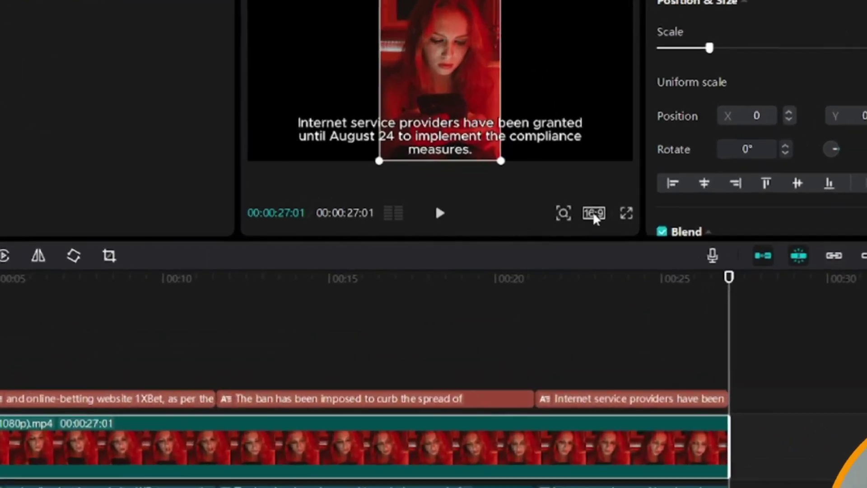
pyautogui.click(559, 227)
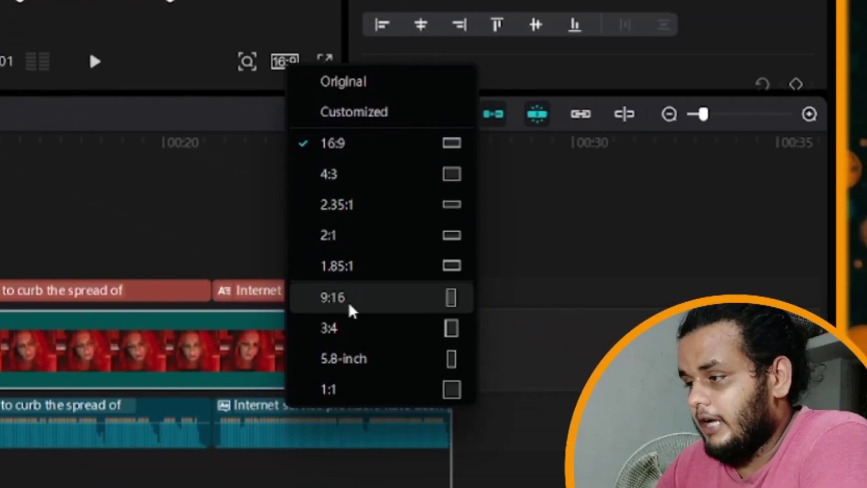
pyautogui.click(510, 376)
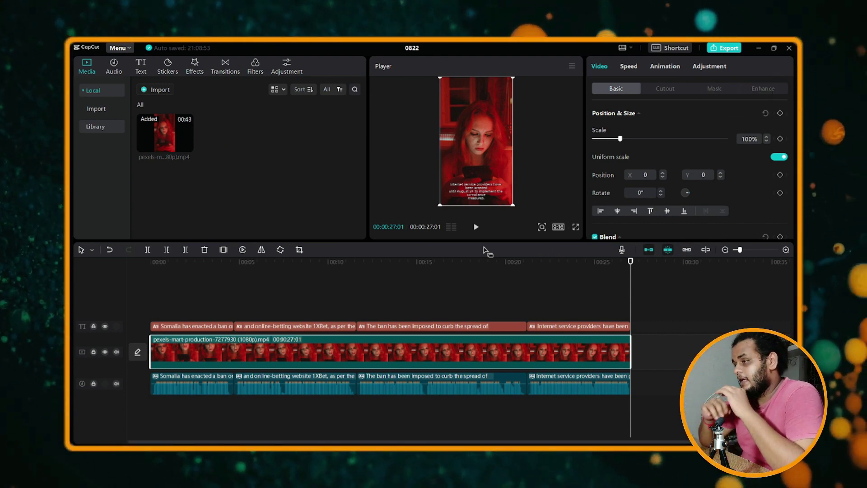
# Set the font of all captions to Coda-Heavy and their font size to 12
pyautogui.click(195, 326)
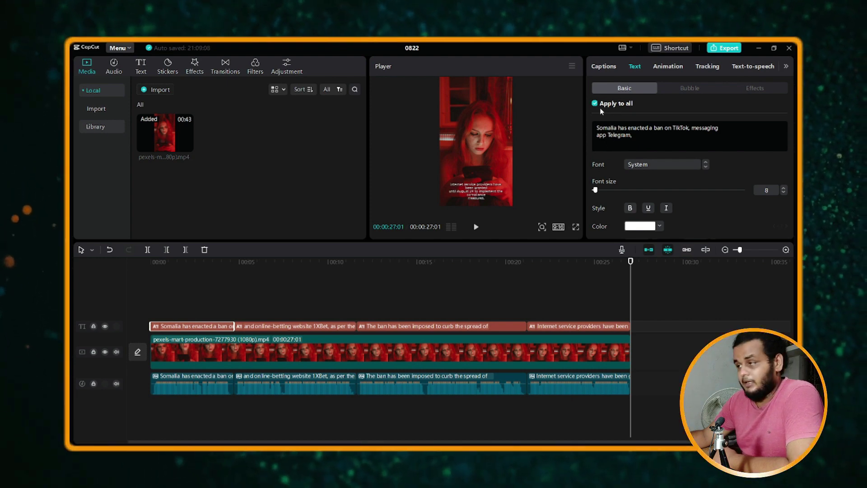
pyautogui.click(676, 165)
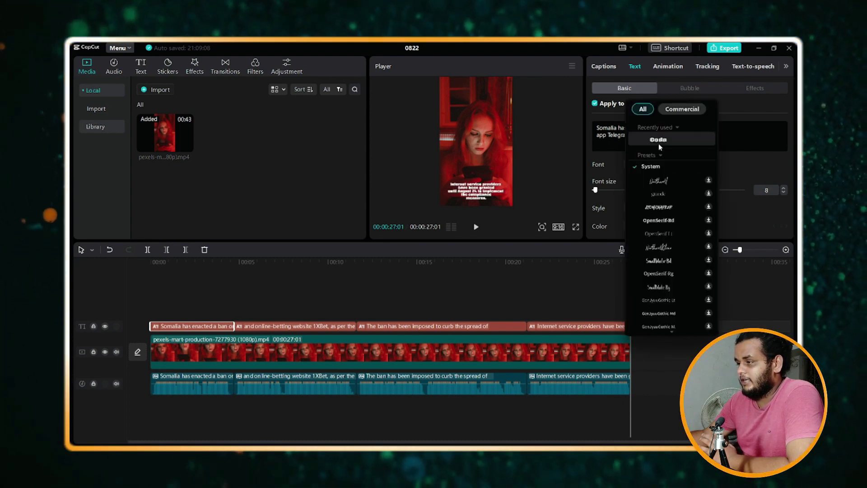
pyautogui.click(660, 144)
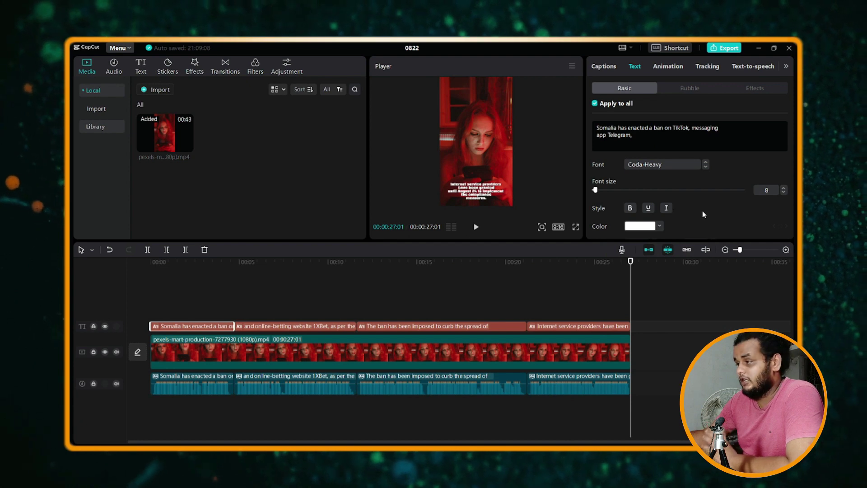
pyautogui.click(784, 188)
pyautogui.click(784, 188)
pyautogui.click(784, 188)
pyautogui.click(784, 188)
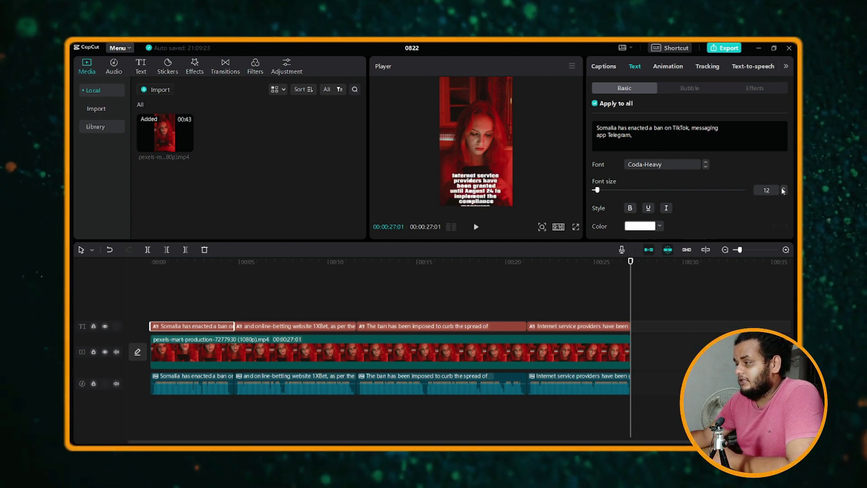
# Set the font size of all captions to 18
pyautogui.click(784, 189)
pyautogui.click(784, 188)
pyautogui.click(784, 189)
pyautogui.click(784, 188)
pyautogui.click(783, 188)
pyautogui.click(783, 189)
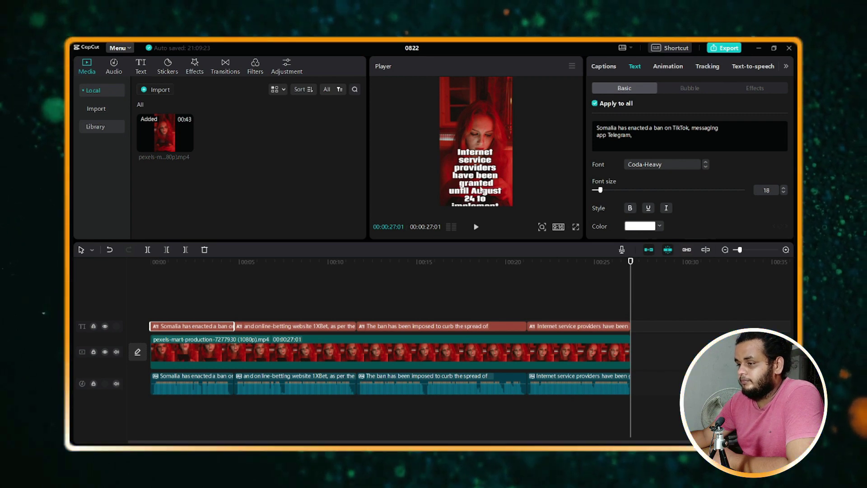
# Go to about 00:00:02:02 on the timeline and move the captions up to the middle of the frame
pyautogui.click(200, 266)
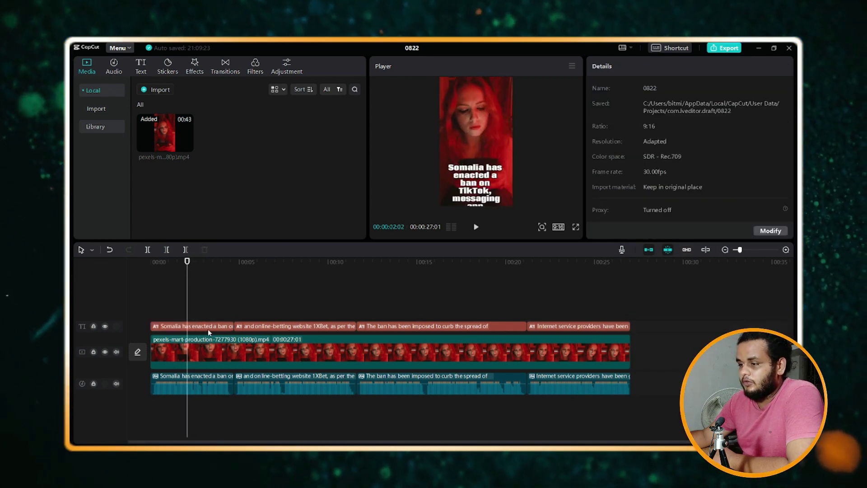
pyautogui.click(474, 185)
pyautogui.moveTo(474, 185); pyautogui.dragTo(475, 137)
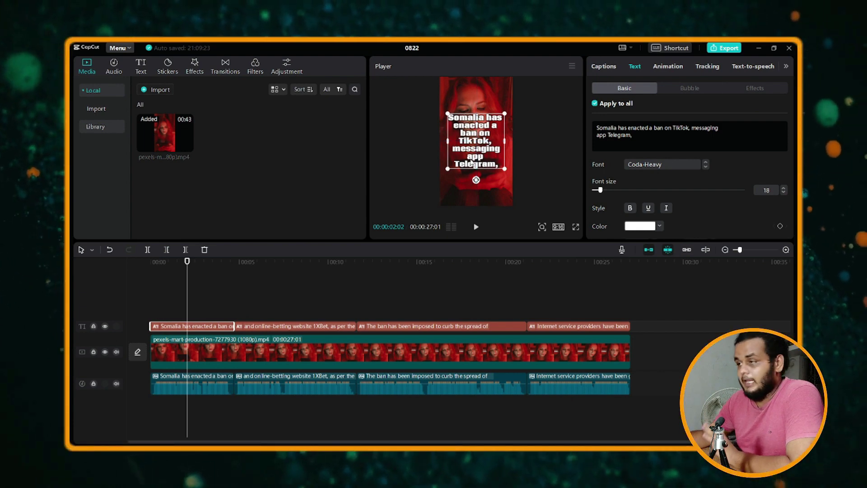
# Stop applying text changes to all captions and colour the word "Somalia" in the first caption yellow
pyautogui.scroll(-2, 678, 187)
pyautogui.scroll(2, 681, 184)
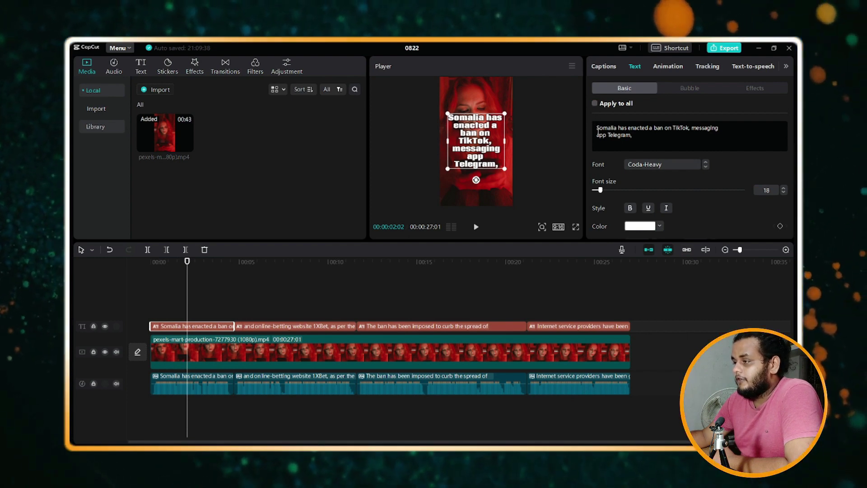
pyautogui.moveTo(596, 127); pyautogui.dragTo(615, 128)
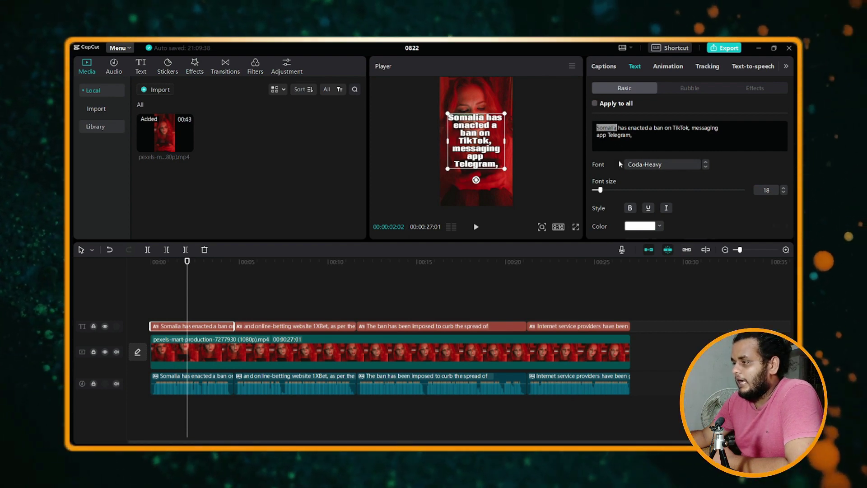
pyautogui.click(633, 226)
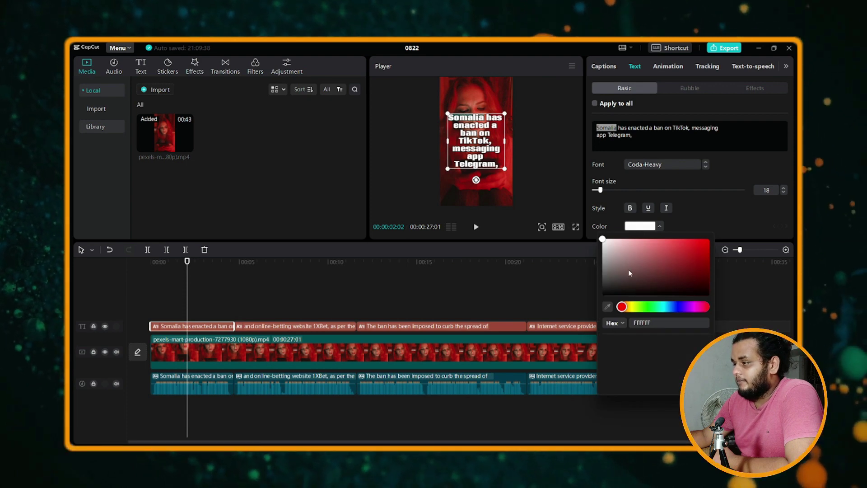
pyautogui.click(661, 356)
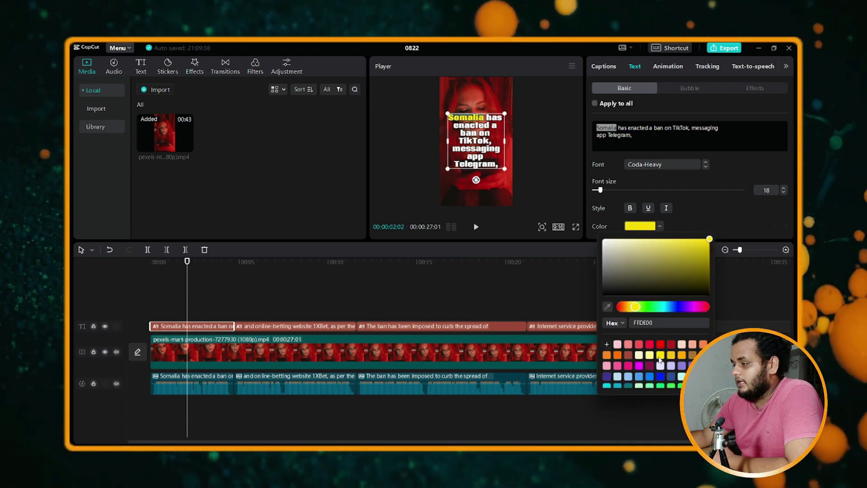
# Colour the words "ban on TikTok" in the first caption red
pyautogui.click(652, 131)
pyautogui.moveTo(653, 131); pyautogui.dragTo(690, 131)
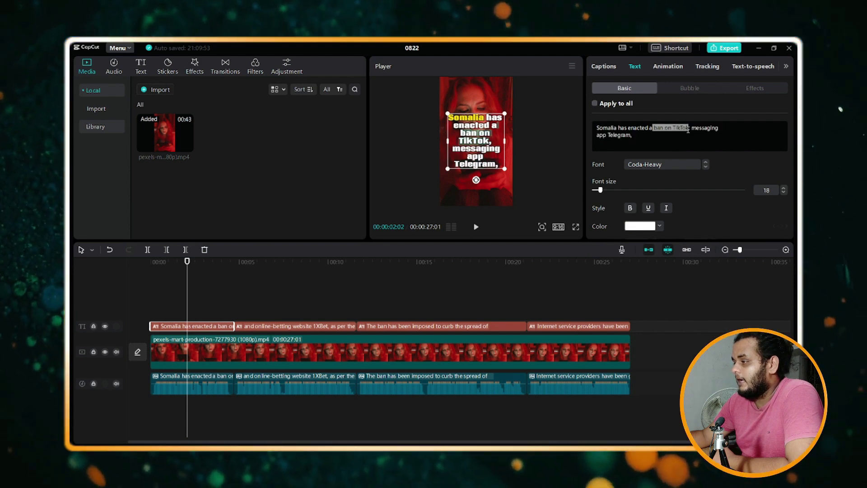
pyautogui.click(641, 226)
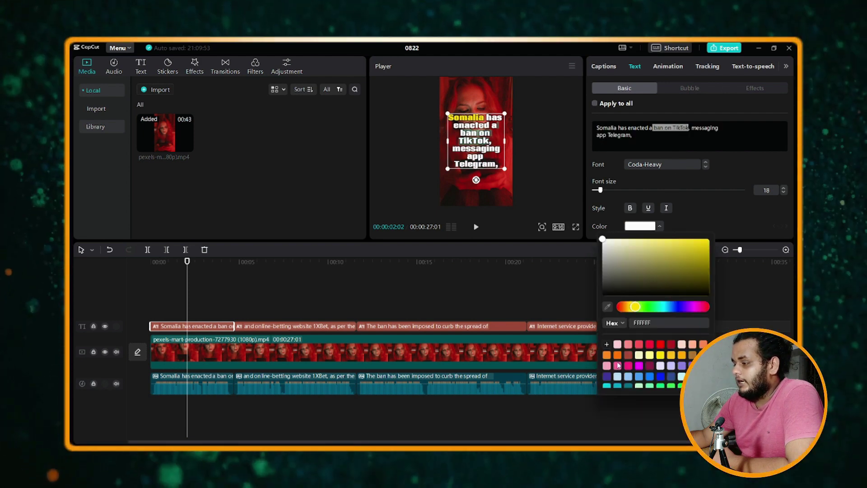
pyautogui.click(660, 345)
pyautogui.click(690, 123)
# Give the first caption the Flipping entrance animation with a duration of 4.7 s
pyautogui.click(668, 71)
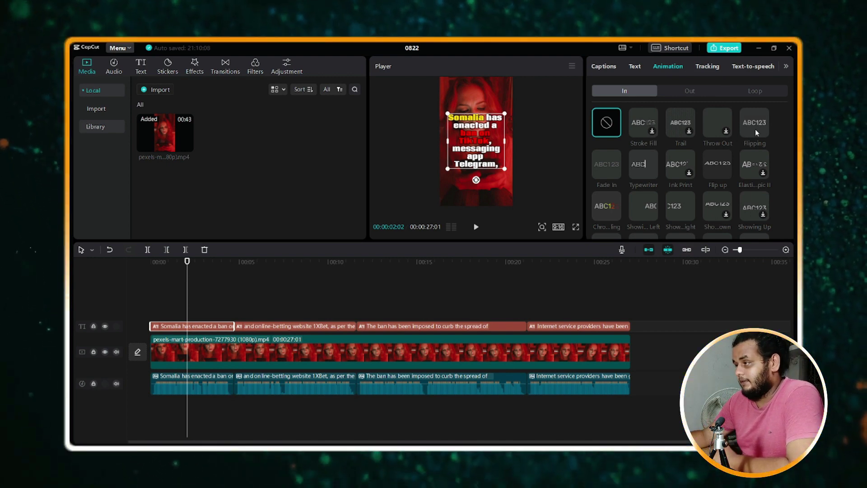
pyautogui.click(756, 132)
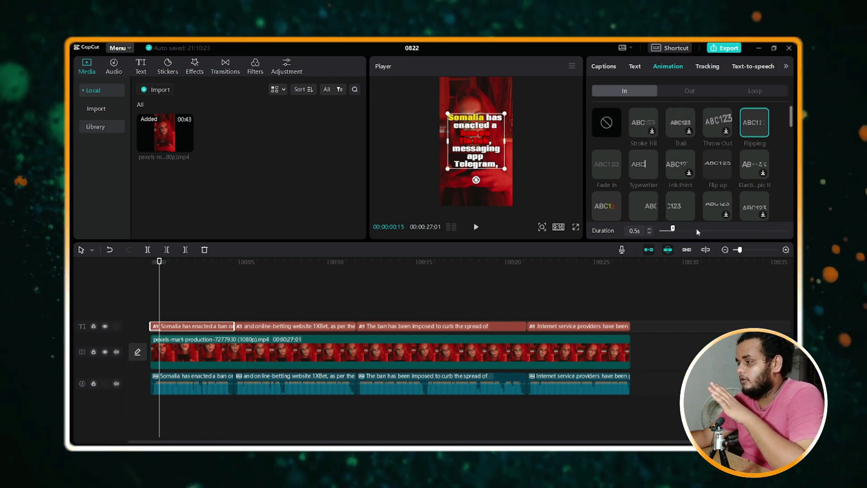
pyautogui.moveTo(688, 228); pyautogui.dragTo(788, 229)
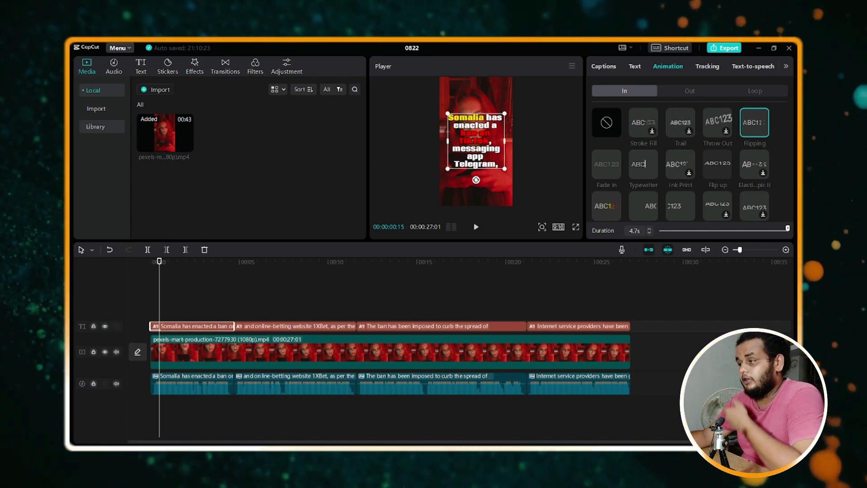
# Play back the animated first caption and scrub through the timeline to its end to review the caption styling
pyautogui.press('space')
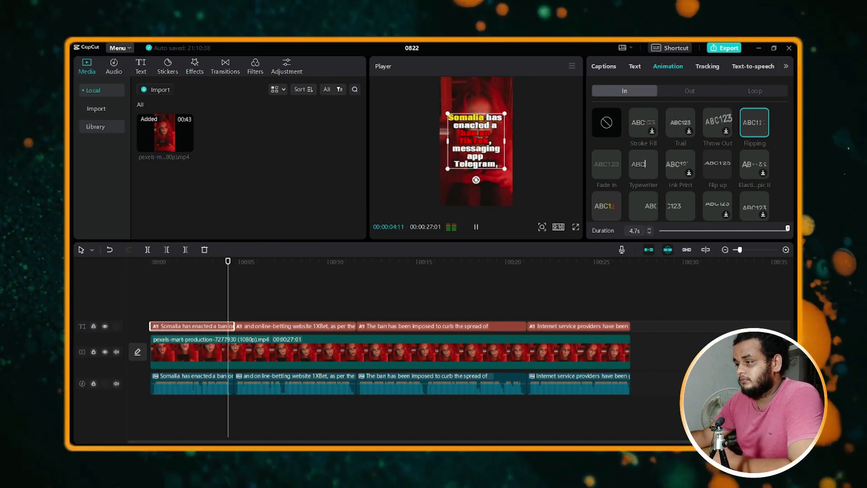
pyautogui.press('space')
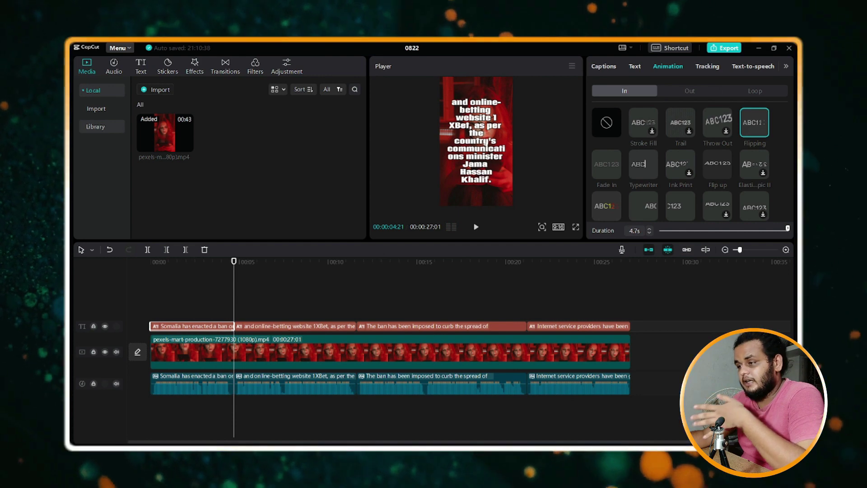
pyautogui.moveTo(233, 262); pyautogui.dragTo(178, 278)
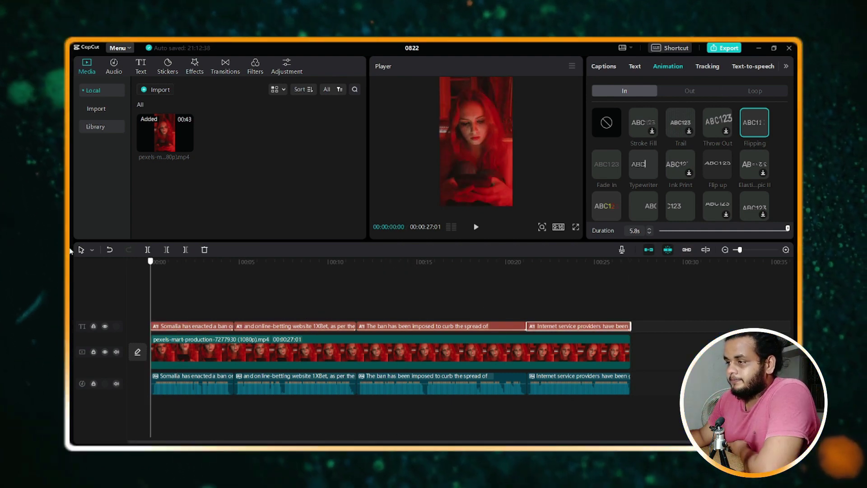
pyautogui.moveTo(150, 274); pyautogui.dragTo(633, 303)
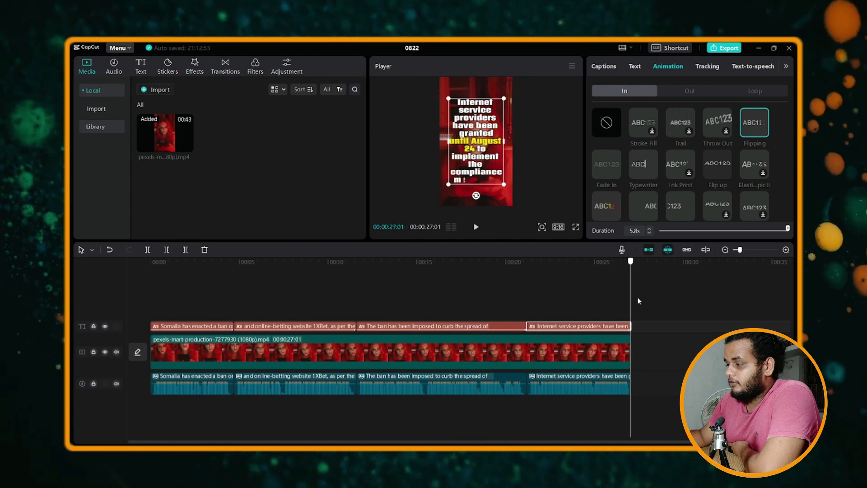
# Apply the Halo Blur and Spectrum Scanning video effects to the Pexels clip on the main track
pyautogui.click(193, 68)
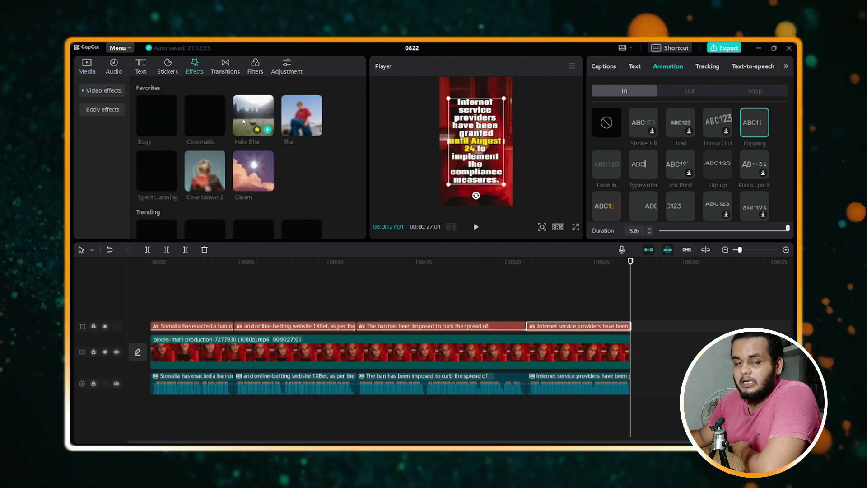
pyautogui.moveTo(243, 121); pyautogui.dragTo(216, 355)
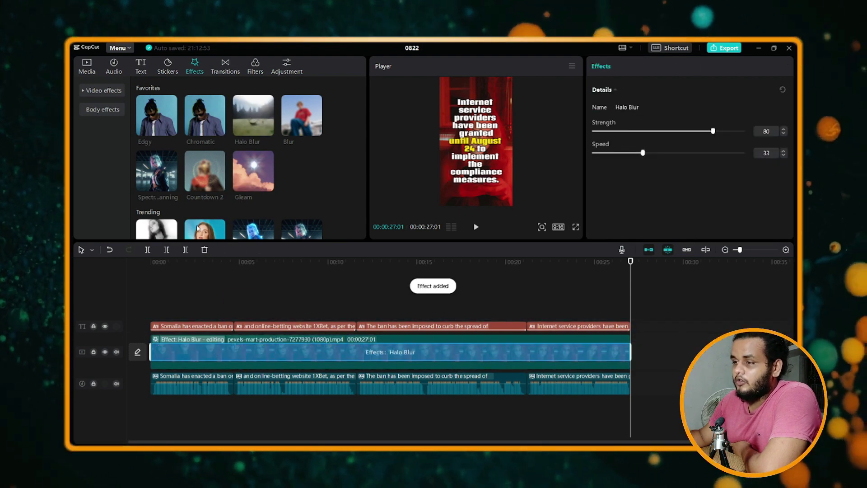
pyautogui.moveTo(157, 175); pyautogui.dragTo(246, 355)
pyautogui.moveTo(136, 285); pyautogui.dragTo(663, 327)
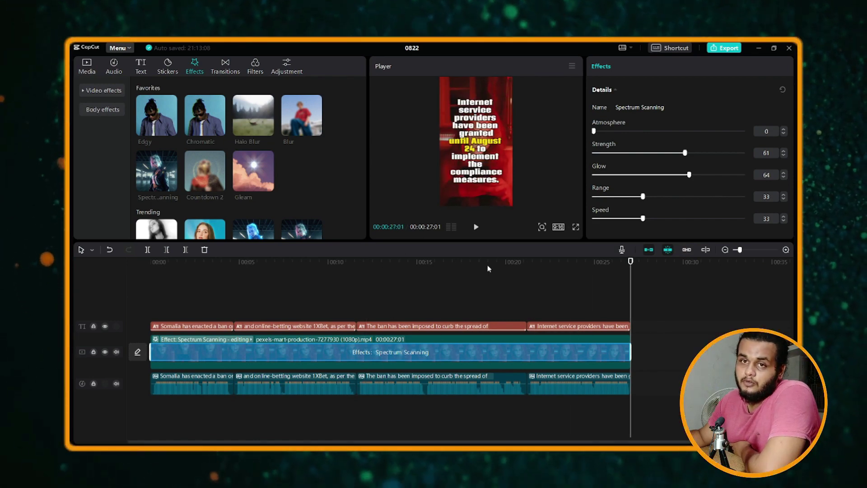
# Open the export settings, switch to the Inshorts page in Chrome, and copy the Somalia TikTok headline from its inspected element
pyautogui.click(724, 47)
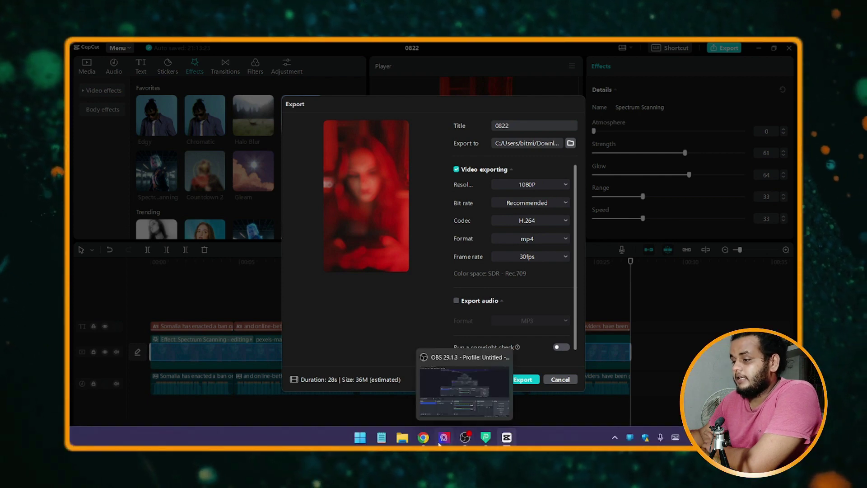
pyautogui.click(466, 431)
pyautogui.click(133, 51)
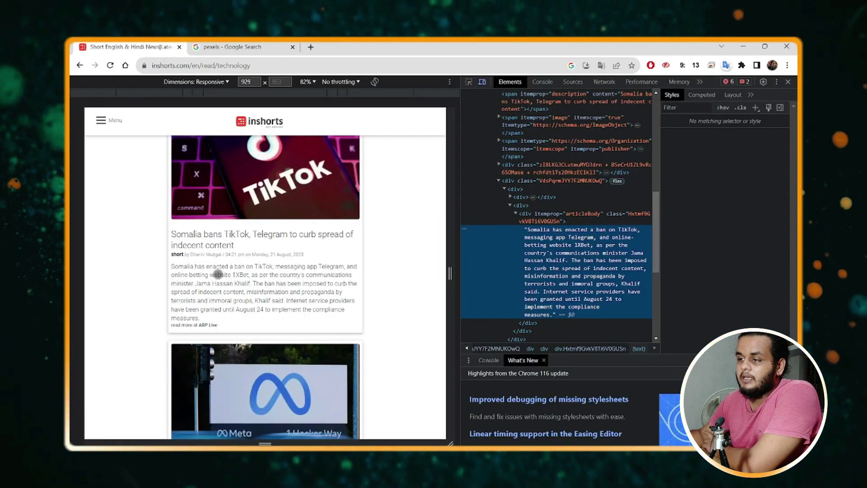
pyautogui.rightClick(199, 235)
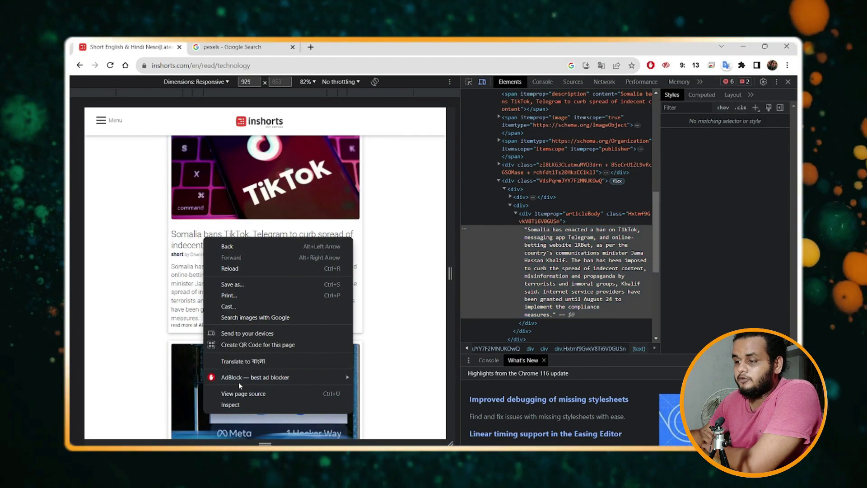
pyautogui.click(267, 402)
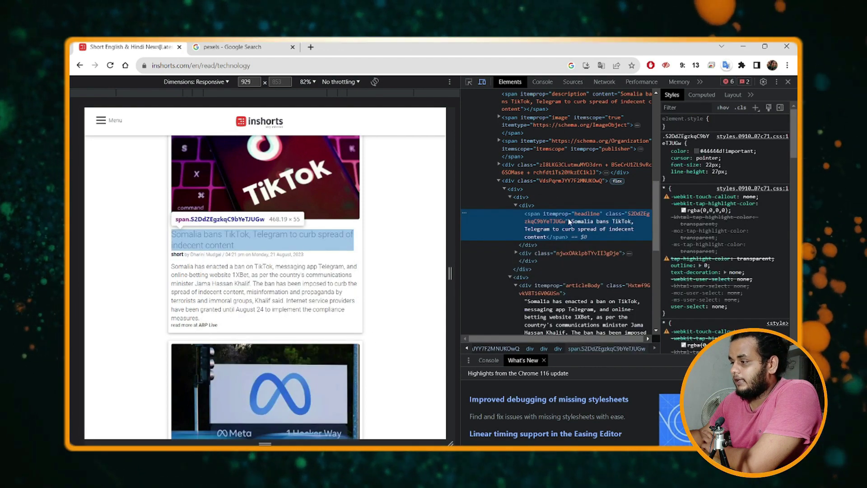
pyautogui.doubleClick(583, 228)
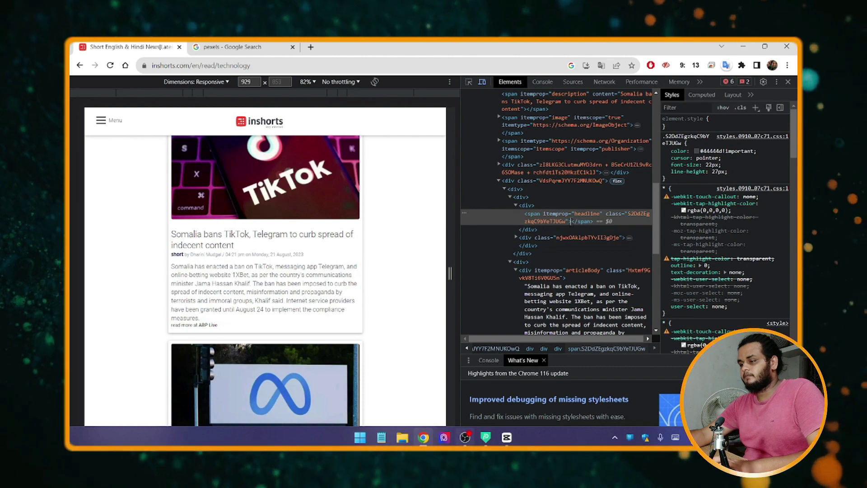
# Return to CapCut, replace the export title with the copied headline, export the video, and dismiss the sharing options
pyautogui.click(507, 437)
pyautogui.doubleClick(515, 125)
pyautogui.hotkey('ctrl', 'v')
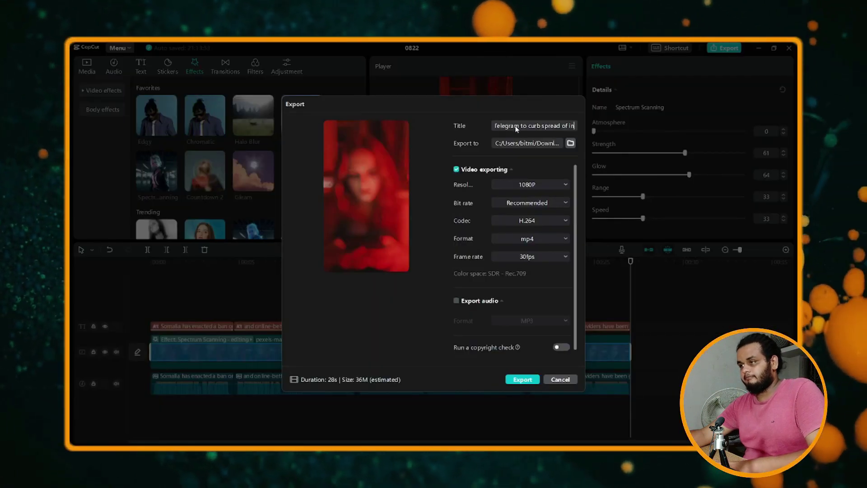
pyautogui.click(522, 380)
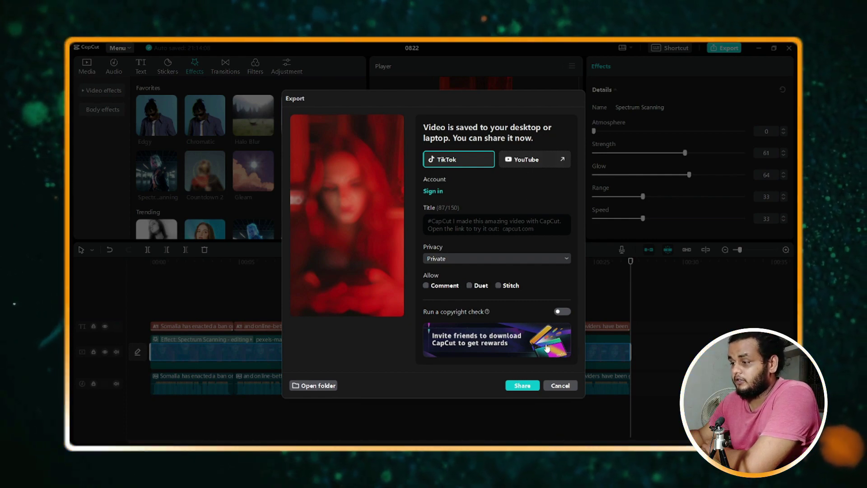
pyautogui.click(562, 385)
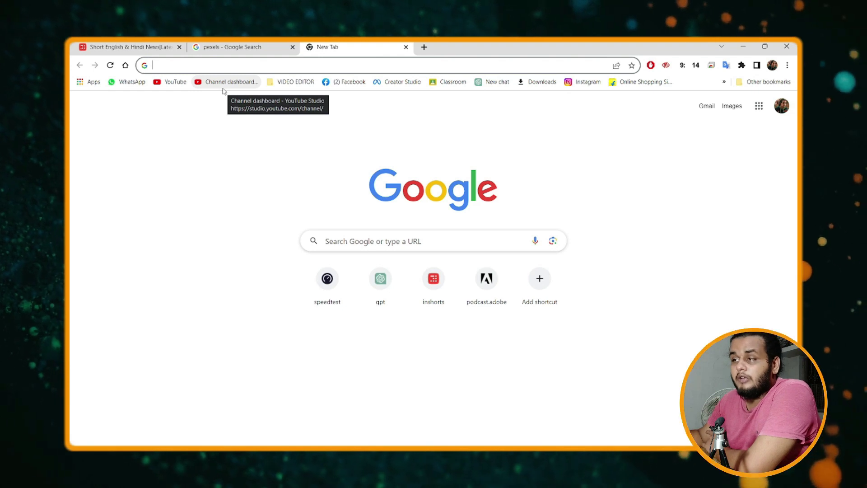
# Open YouTube Studio in Chrome and upload the exported MP4 "Somalia bans TikTok, Telegram to curb spread of in"
pyautogui.click(224, 84)
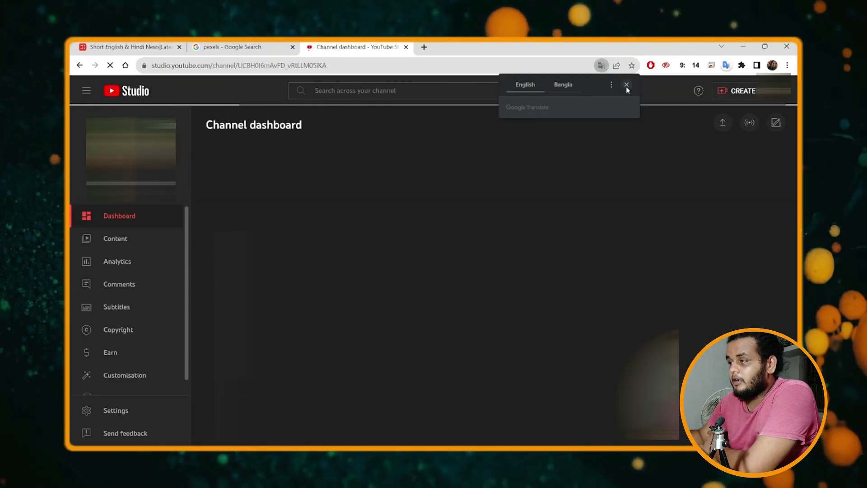
pyautogui.click(626, 85)
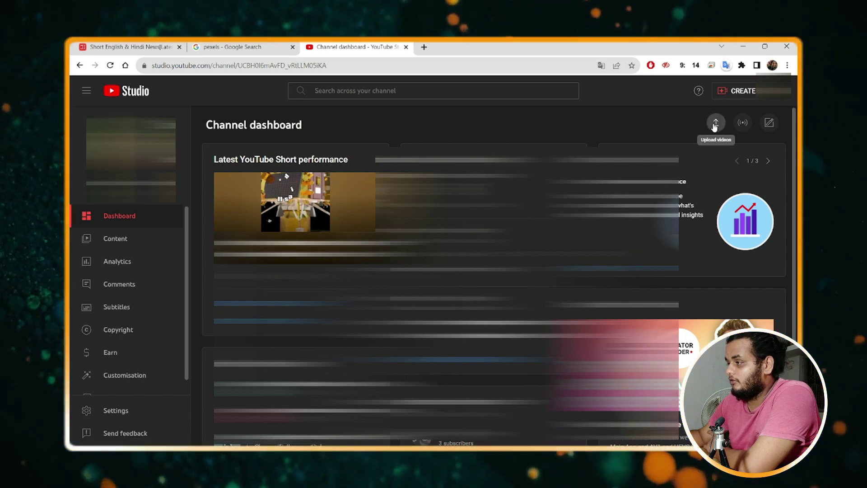
pyautogui.click(716, 123)
pyautogui.click(435, 318)
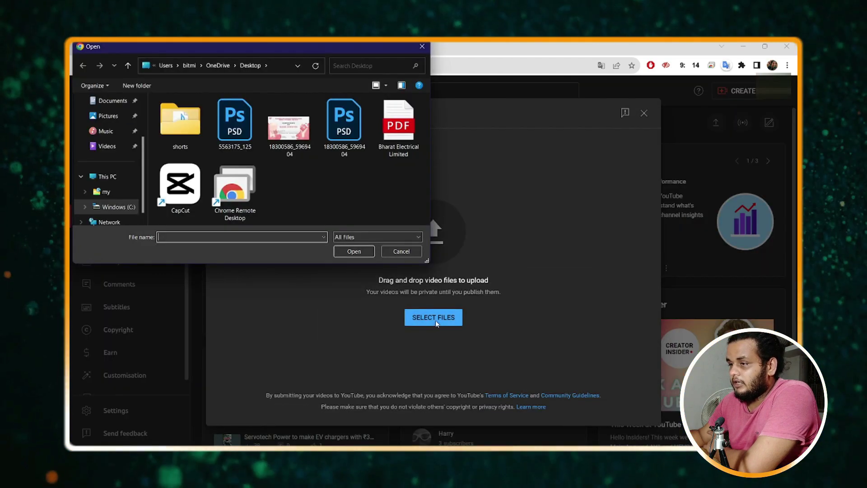
pyautogui.doubleClick(194, 125)
pyautogui.click(190, 127)
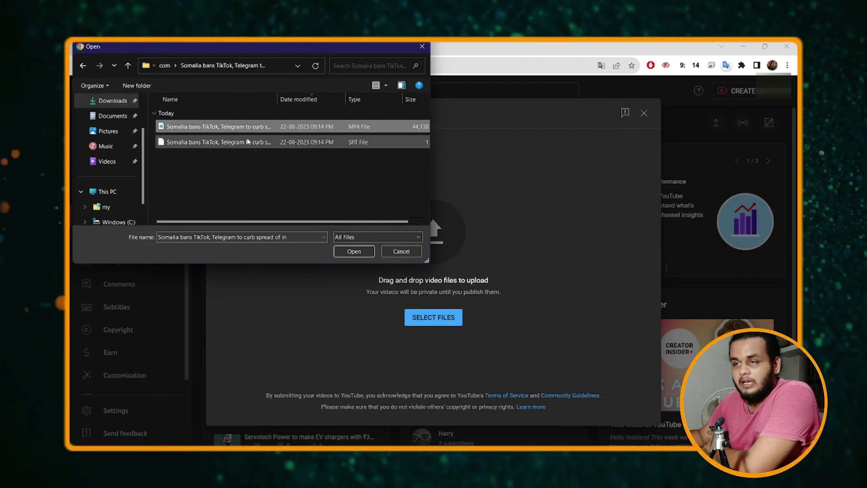
pyautogui.click(347, 252)
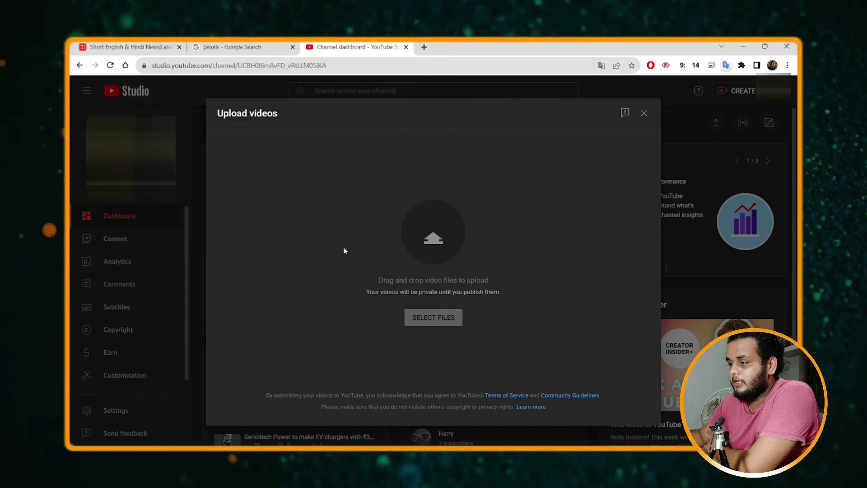
# Set the video title to "Somalia bans TikTok, Telegram to curb spread of indecent content" and add the suggested hashtags #fact and #facts
pyautogui.tripleClick(375, 216)
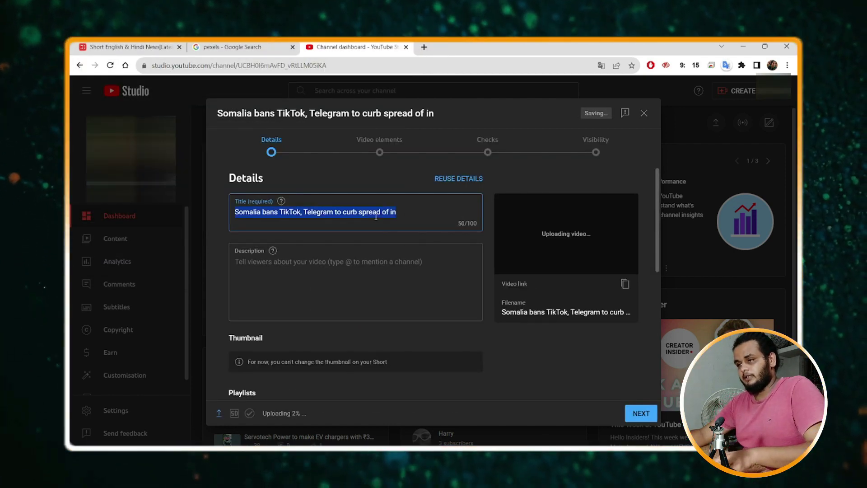
pyautogui.hotkey('ctrl', 'v')
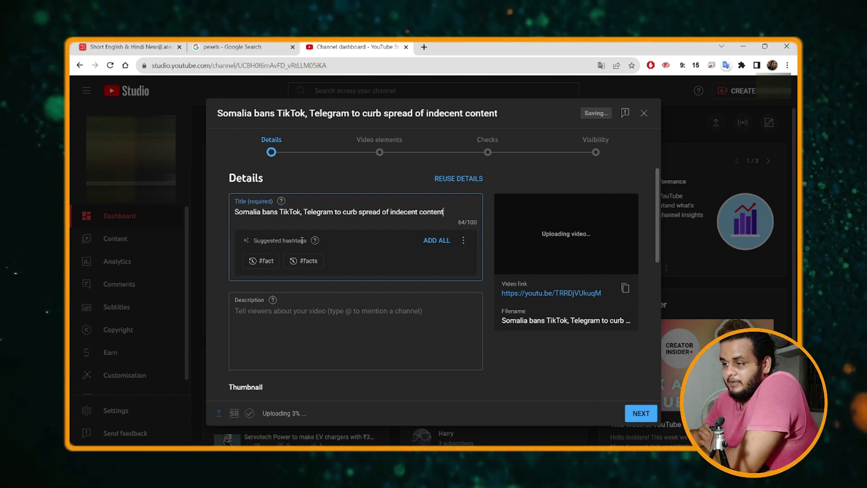
pyautogui.click(434, 242)
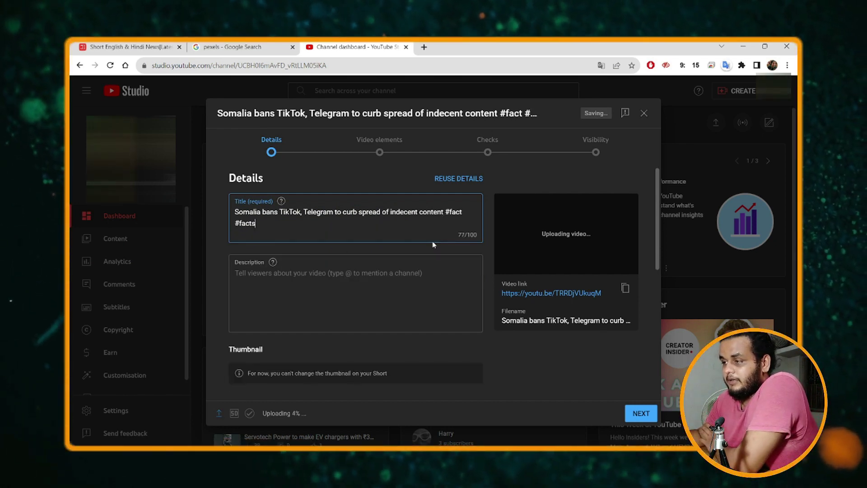
# Copy the full video title, including the hashtags #fact and #facts, into the video description
pyautogui.hotkey('ctrl', 'a')
pyautogui.hotkey('ctrl', 'c')
pyautogui.click(302, 283)
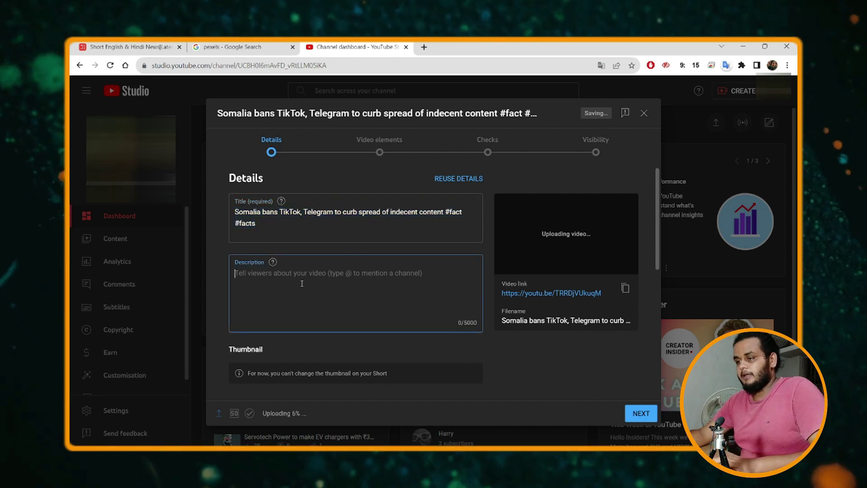
pyautogui.hotkey('ctrl', 'v')
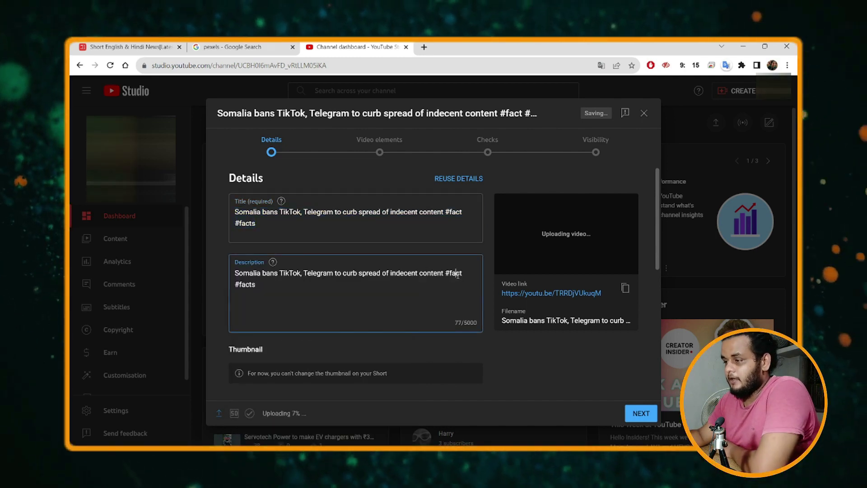
pyautogui.click(460, 273)
pyautogui.click(271, 293)
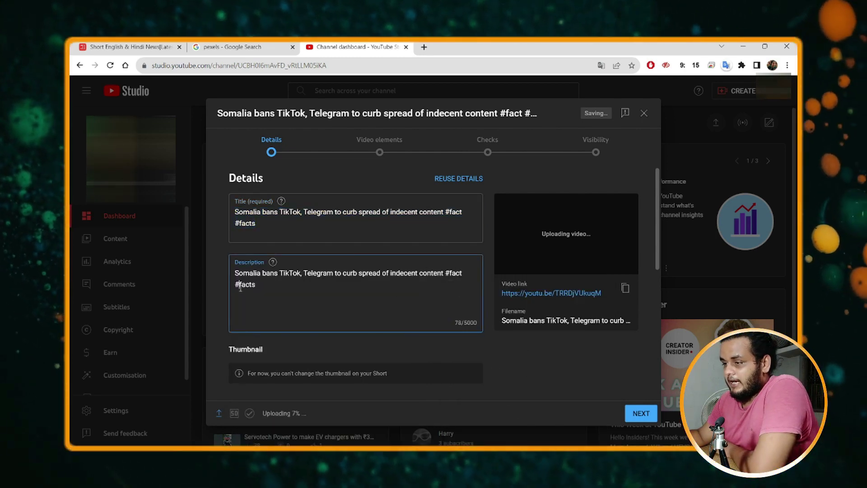
pyautogui.click(379, 230)
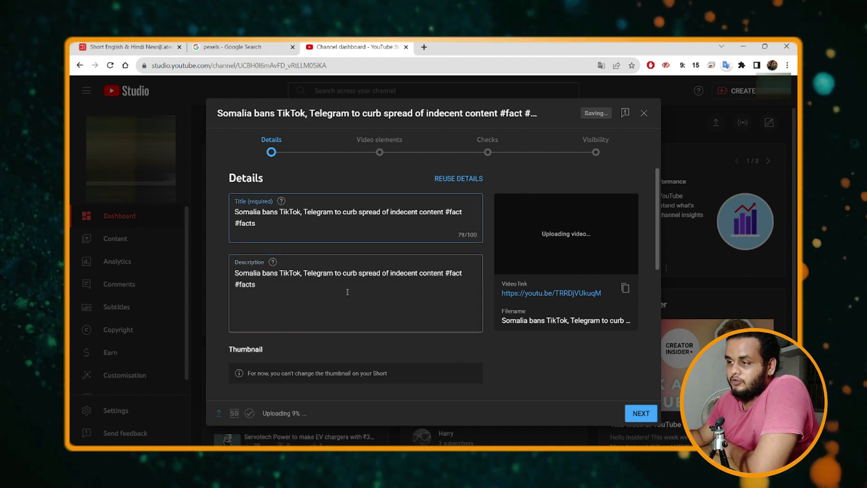
# Expand the additional video details to start a tag entry, and open a new browser tab
pyautogui.scroll(-7, 347, 292)
pyautogui.click(256, 360)
pyautogui.scroll(-6, 337, 329)
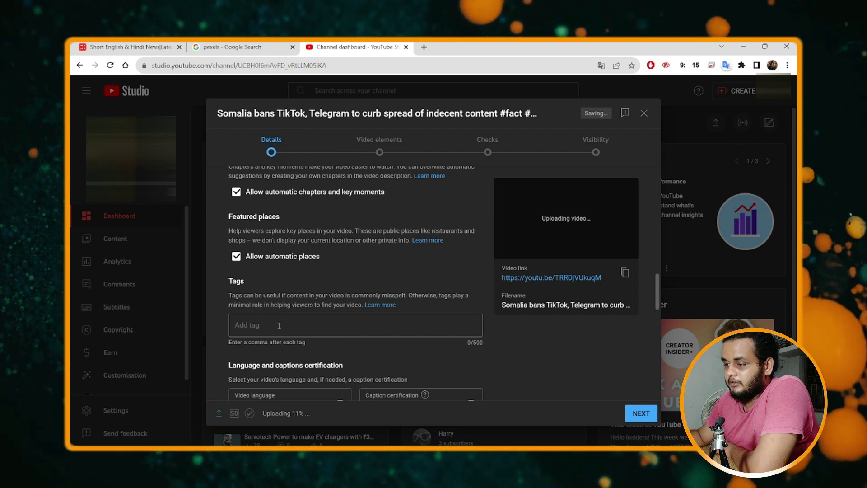
pyautogui.click(279, 325)
pyautogui.scroll(-1, 279, 326)
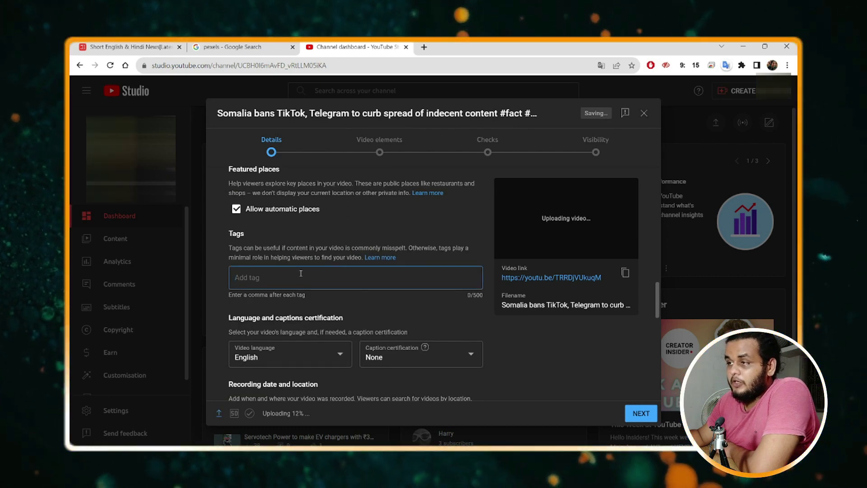
pyautogui.hotkey('ctrl', 't')
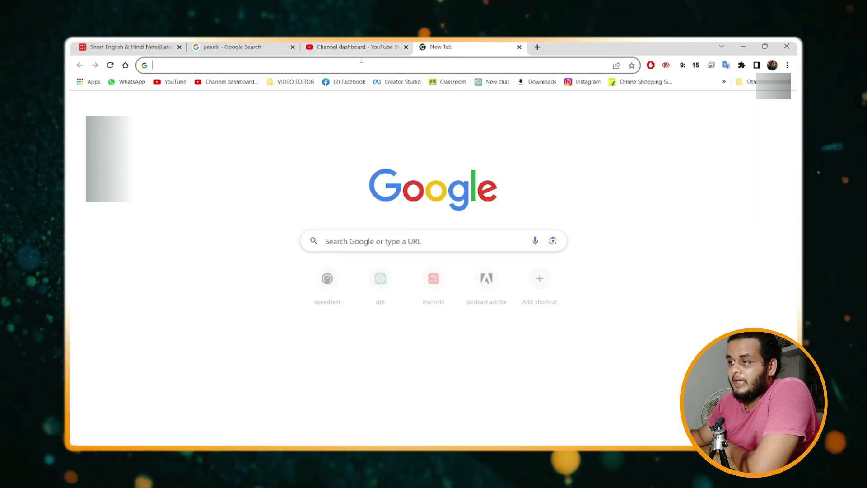